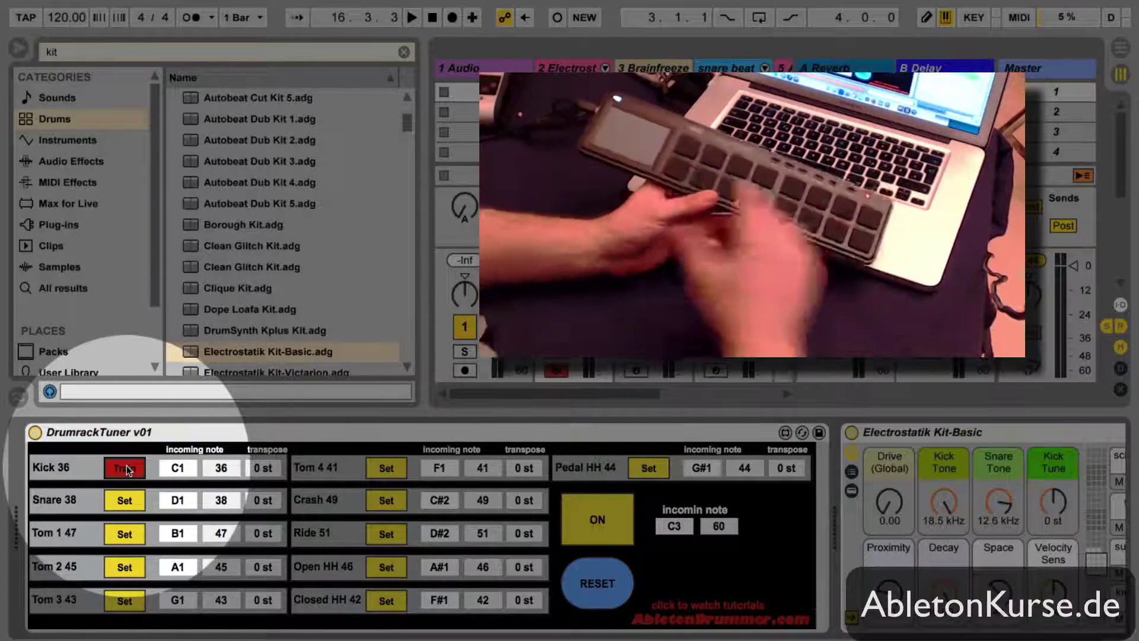
# - Train DrumrackTuner's Kick to pad note E2 and Snare to F#2, and reset all note assignments to their defaults
pyautogui.click(131, 468)
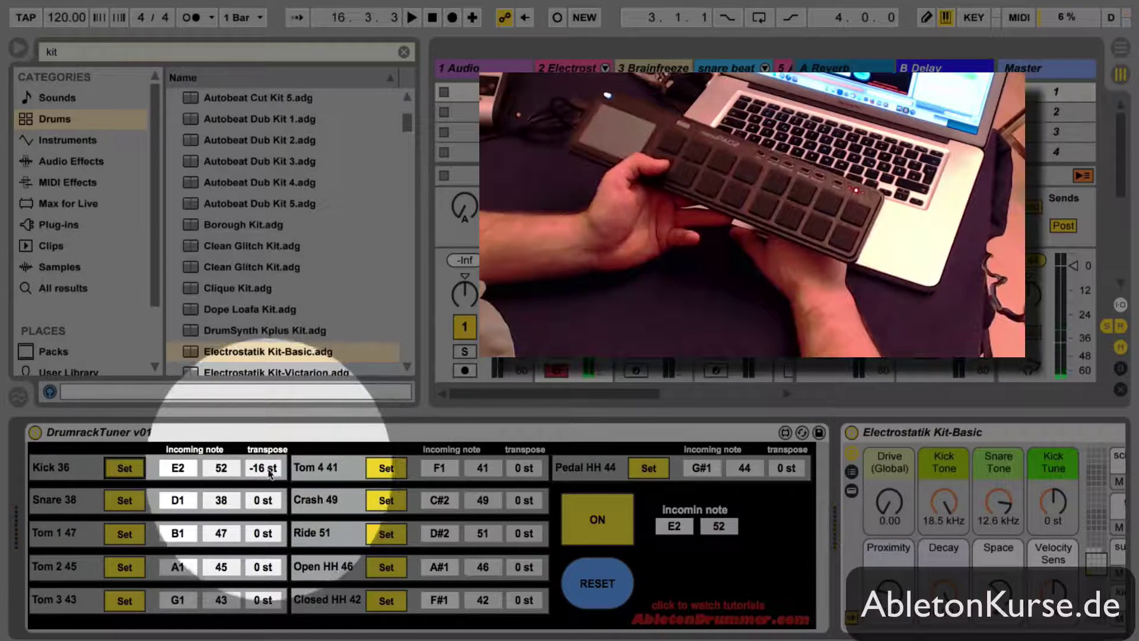
pyautogui.click(122, 501)
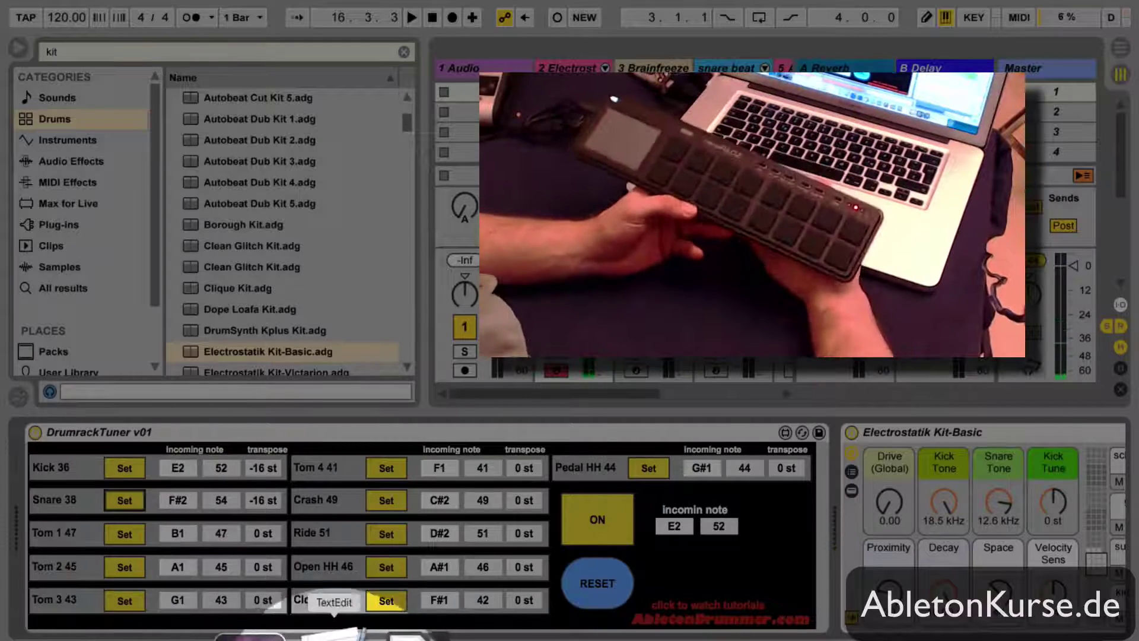
pyautogui.click(602, 582)
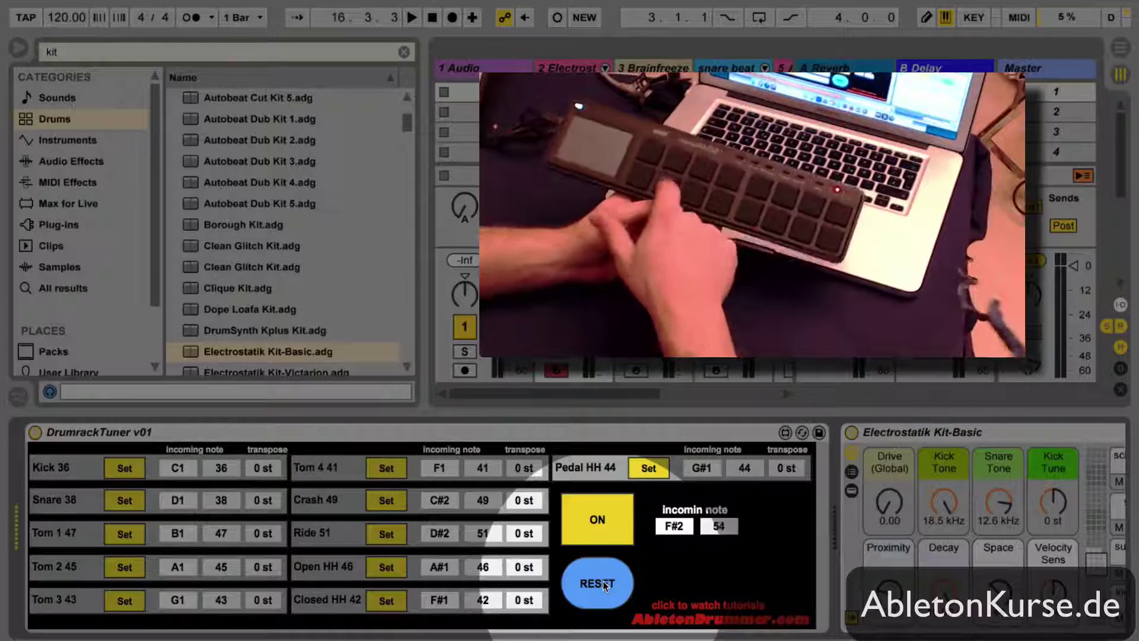
pyautogui.click(166, 468)
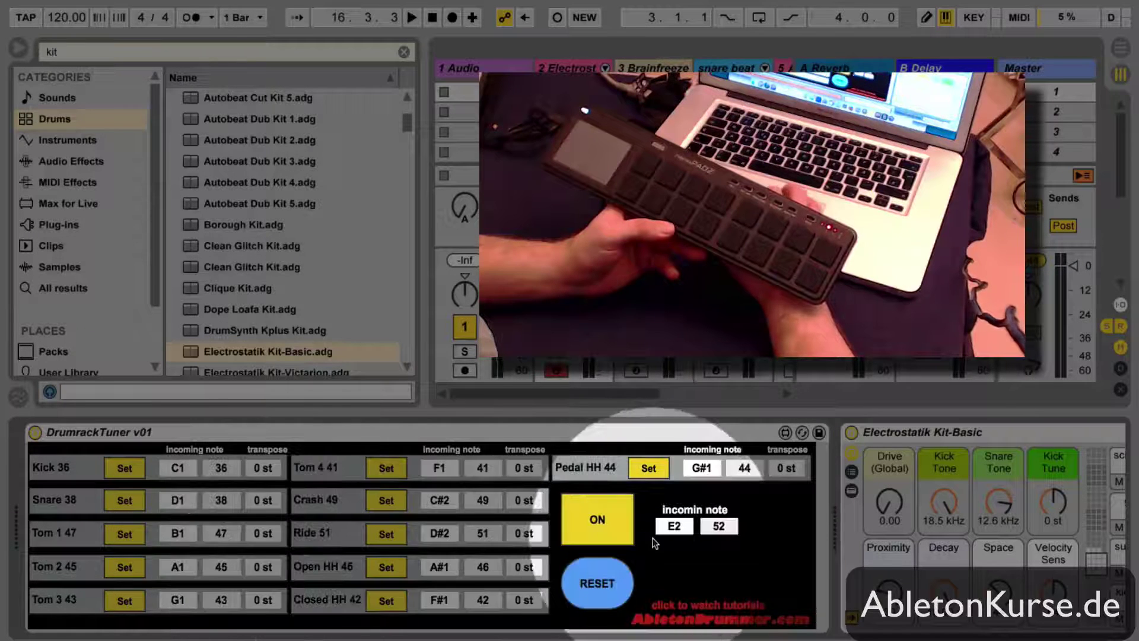
# - Toggle DrumrackTuner between its Through and On modes, finishing in On
pyautogui.click(600, 525)
pyautogui.click(600, 524)
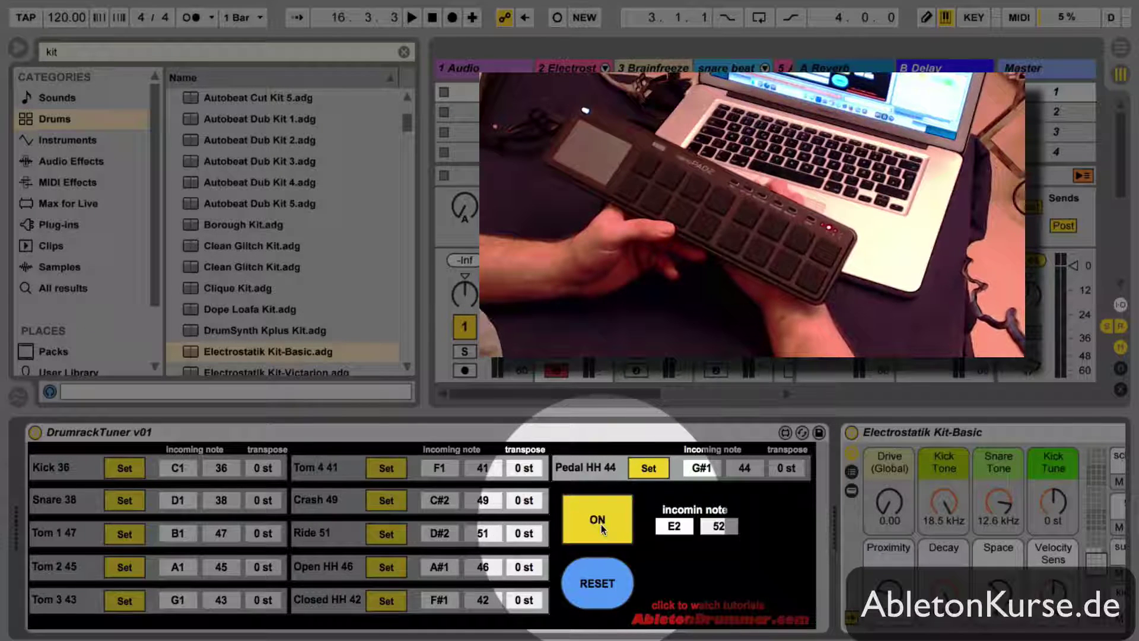
pyautogui.click(601, 524)
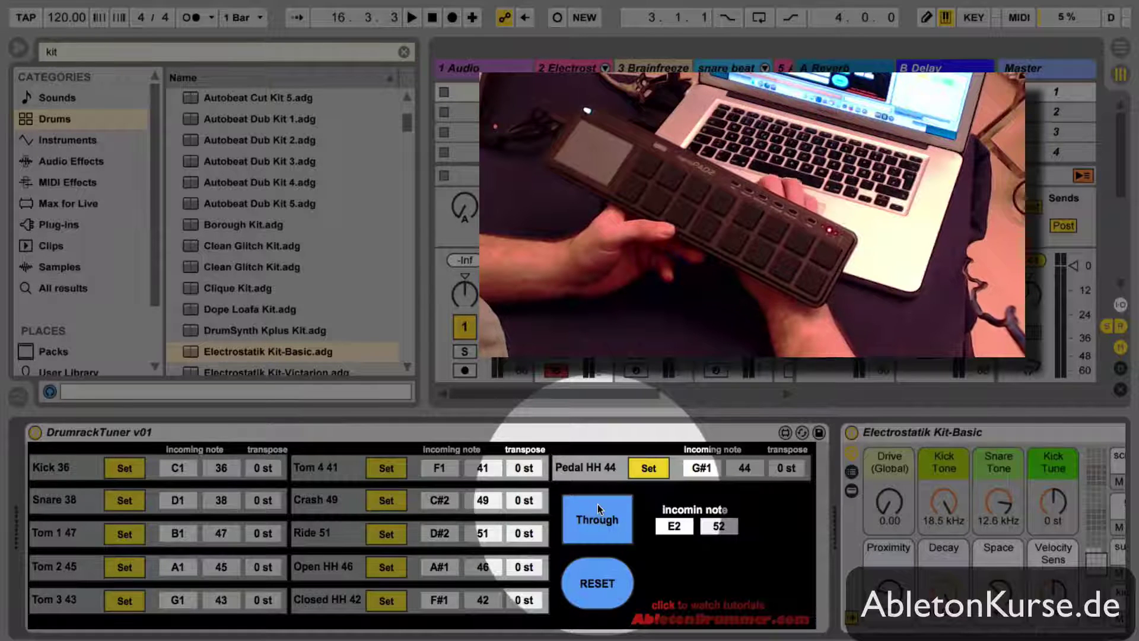
pyautogui.click(597, 503)
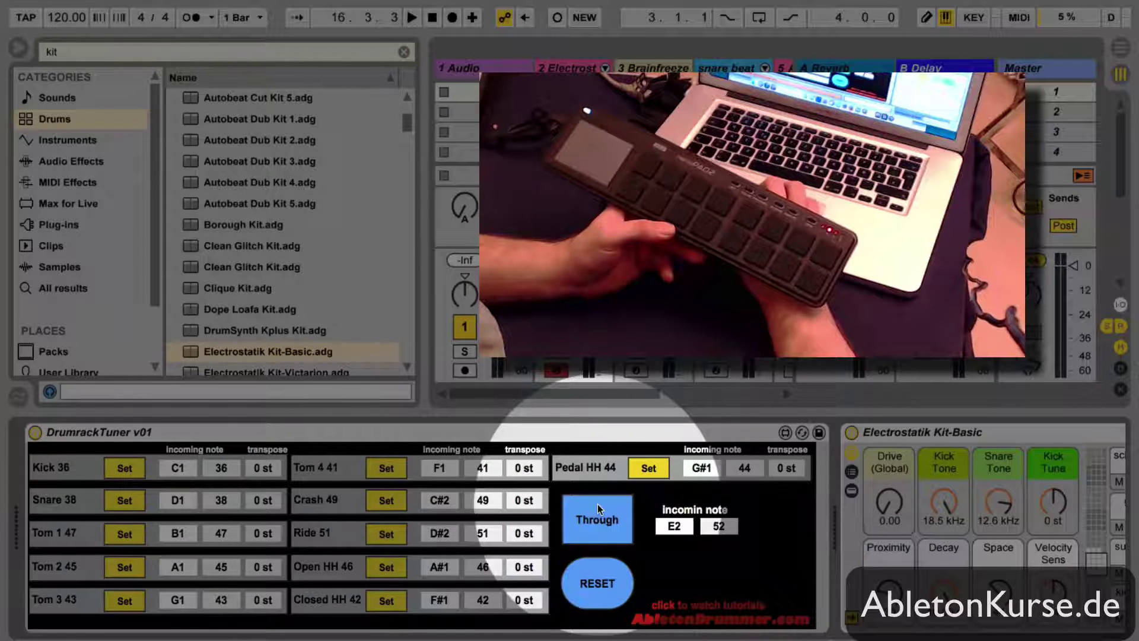
pyautogui.click(596, 503)
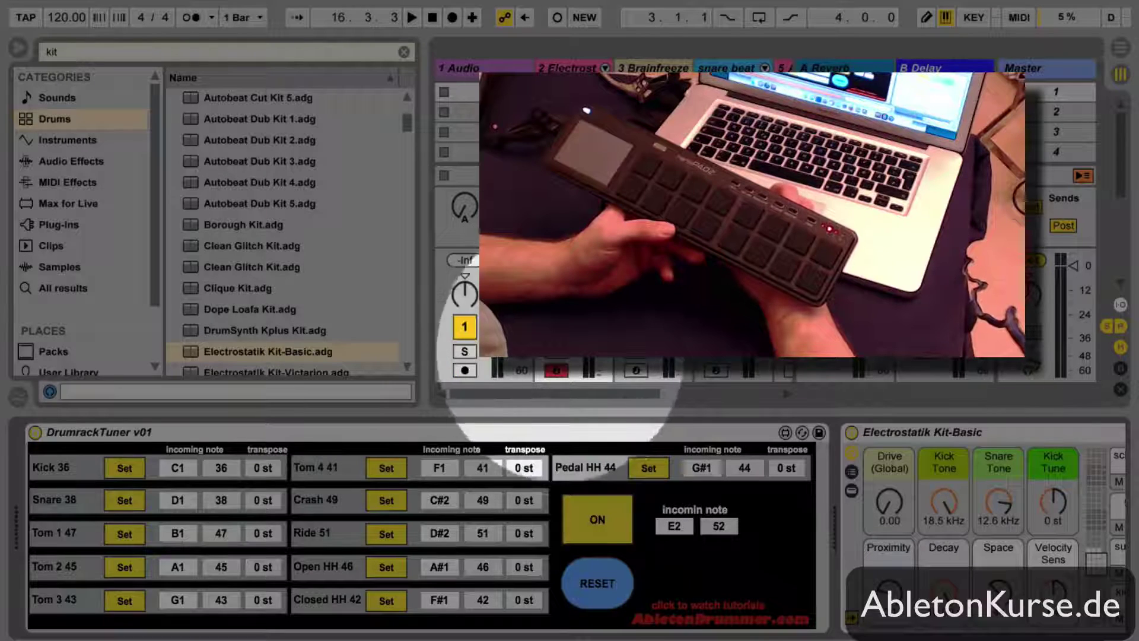
# - Turn off Electrostatik Kit-Basic on track 2, and turn on drumtuner impulse and the Brainfreeze Kit on track 3
pyautogui.click(850, 434)
pyautogui.click(659, 69)
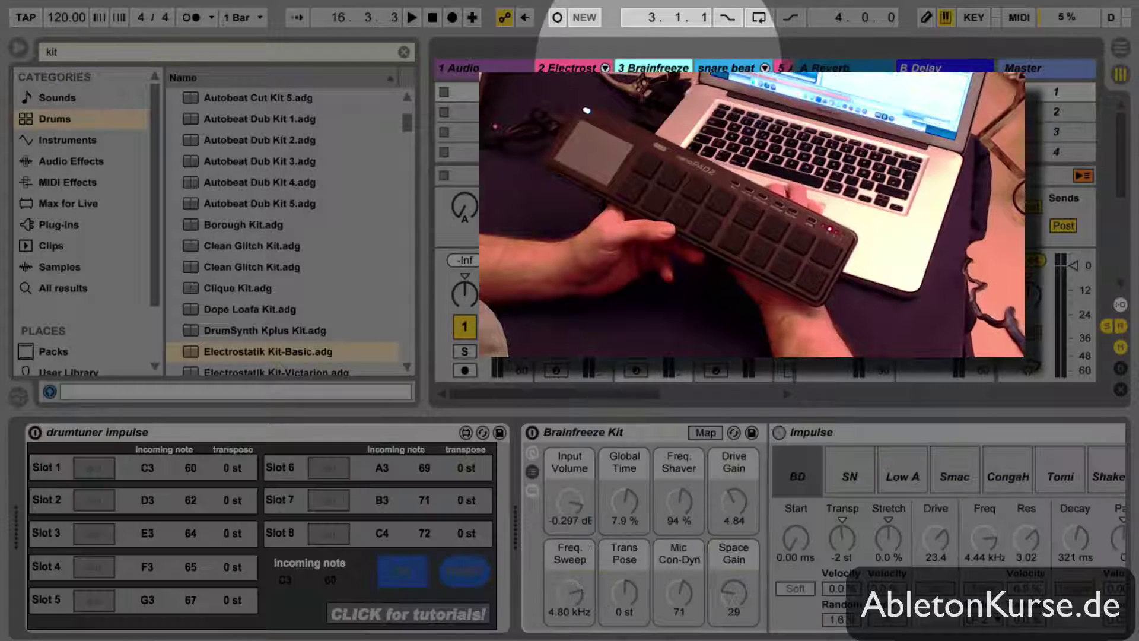
pyautogui.click(35, 433)
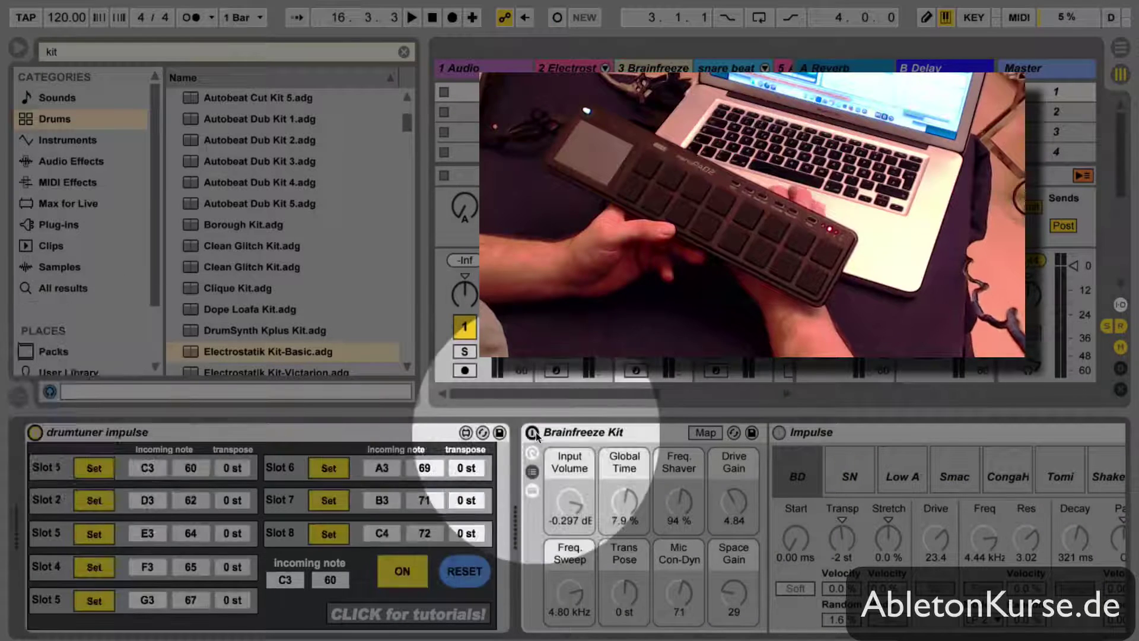
pyautogui.click(533, 433)
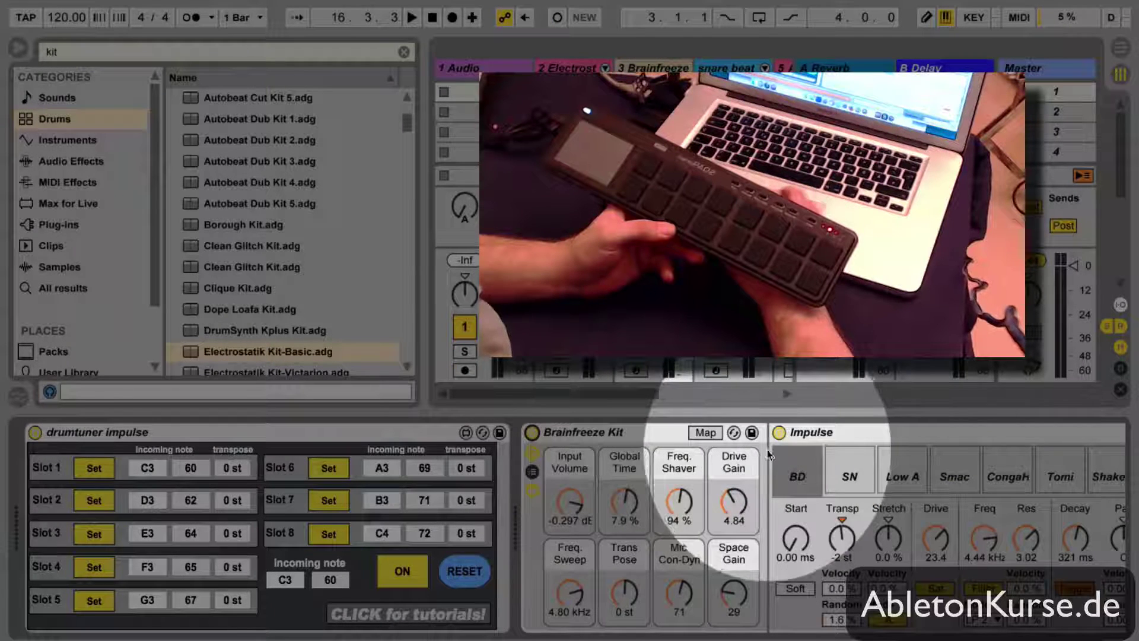
# - Train drumtuner impulse slots 1 to 4 to the pad controller's notes E2, F#2, G#2 and A#2
pyautogui.moveTo(783, 458)
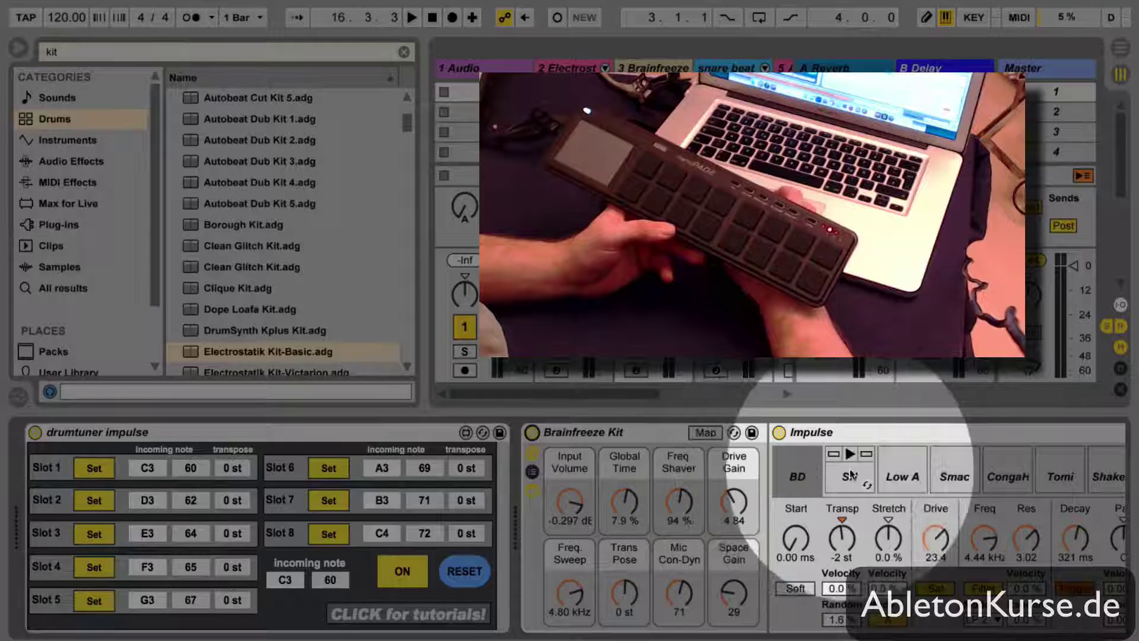
pyautogui.moveTo(839, 466)
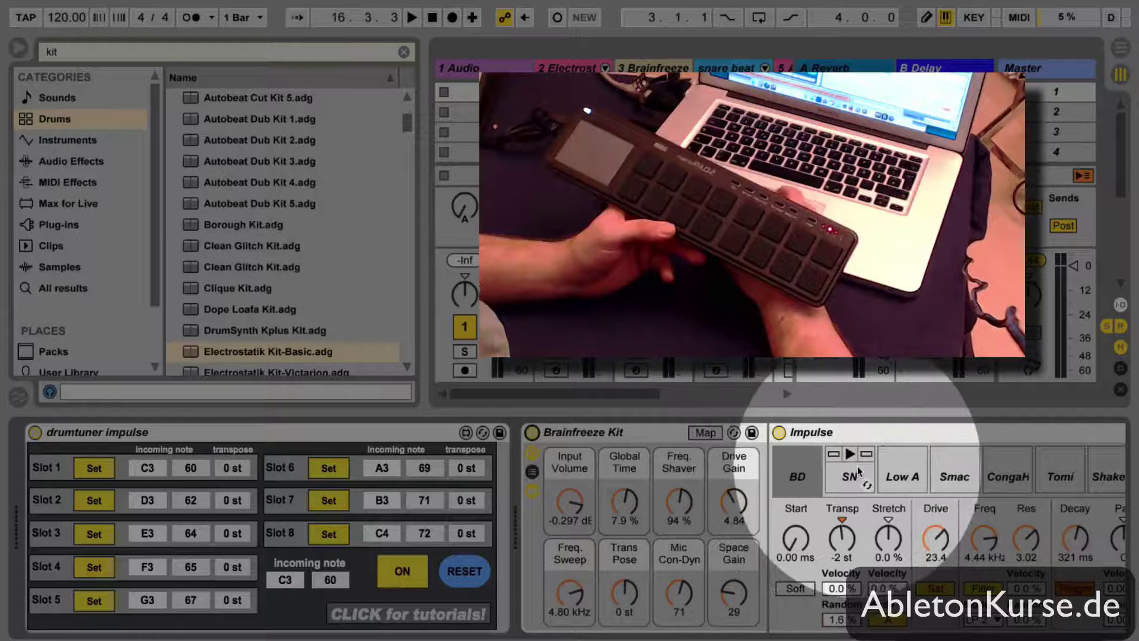
pyautogui.moveTo(1047, 477)
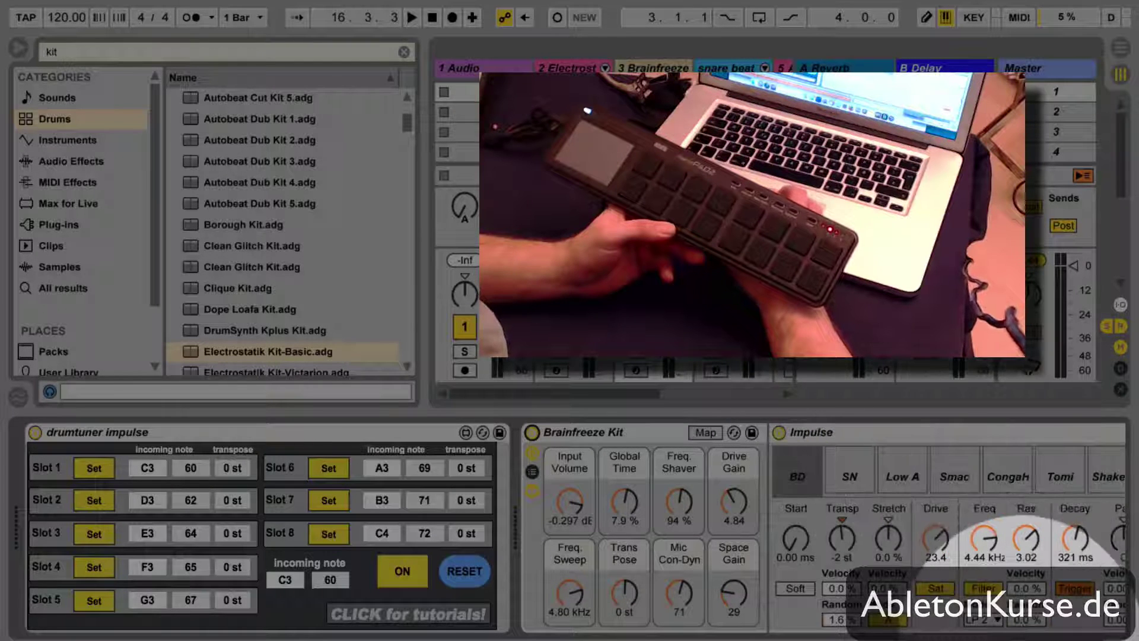
pyautogui.moveTo(1019, 640); pyautogui.dragTo(1048, 640)
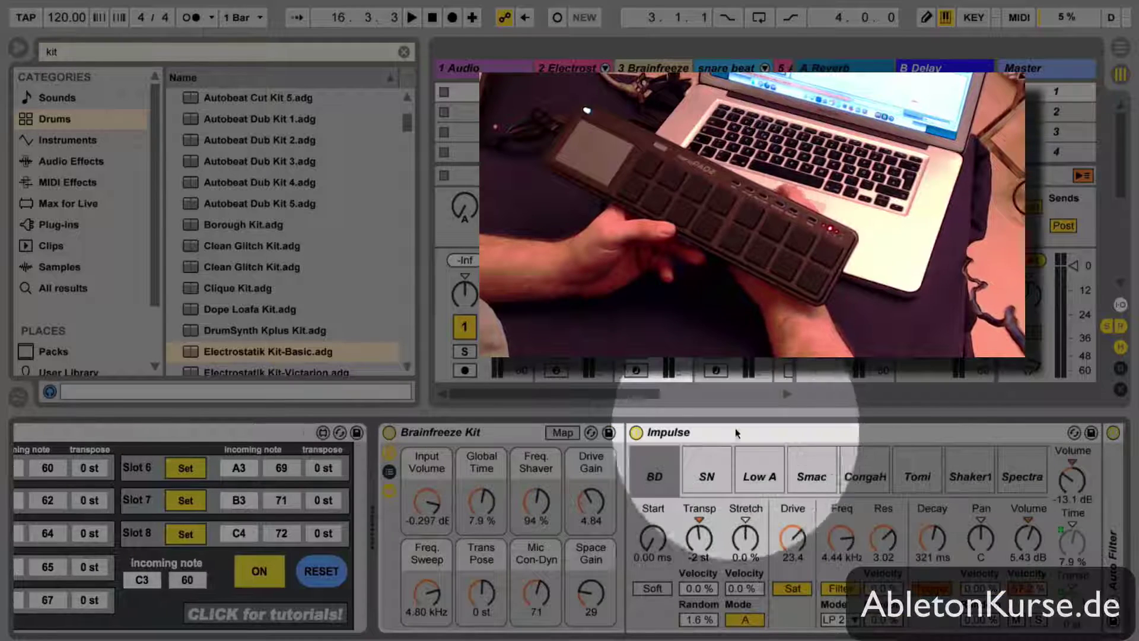
pyautogui.moveTo(703, 475)
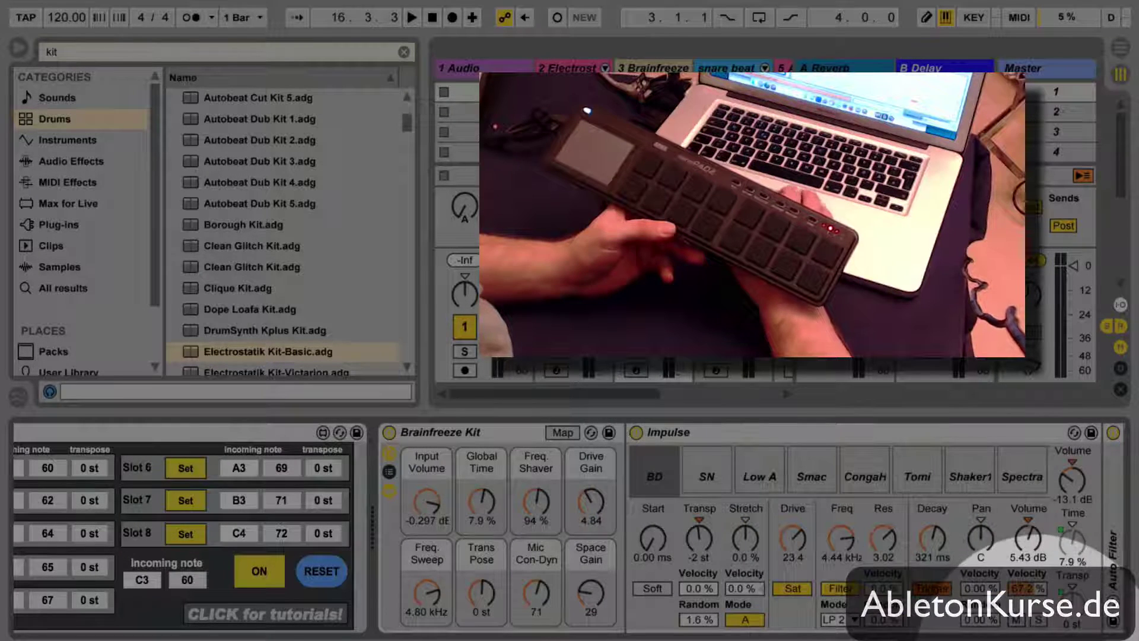
pyautogui.hscroll(-3, 503, 478)
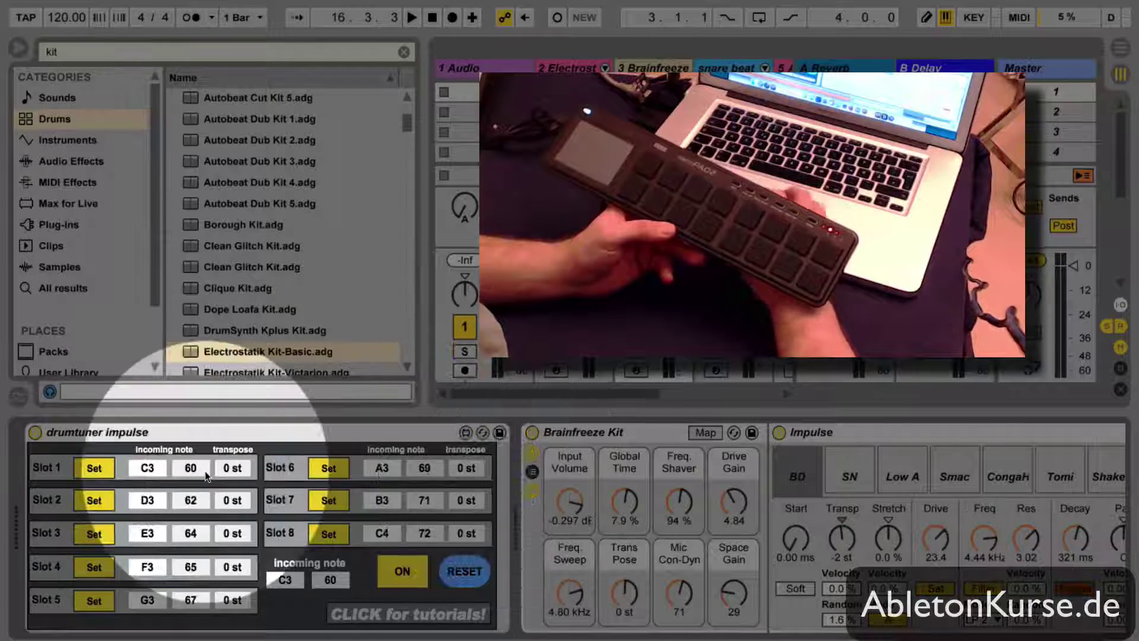
pyautogui.click(97, 472)
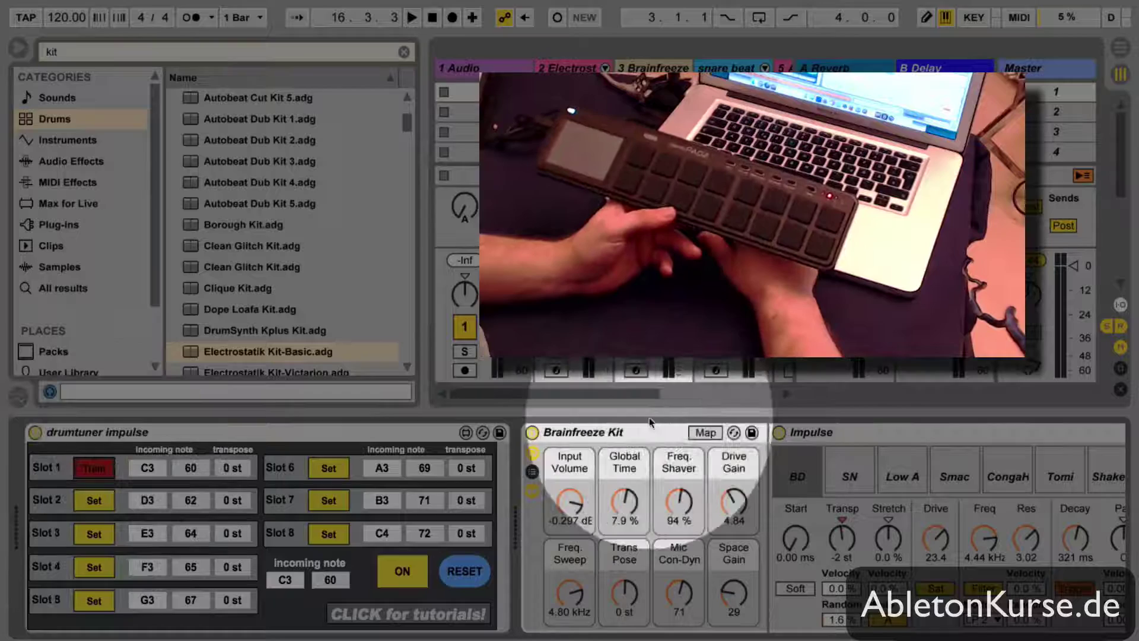
pyautogui.click(108, 467)
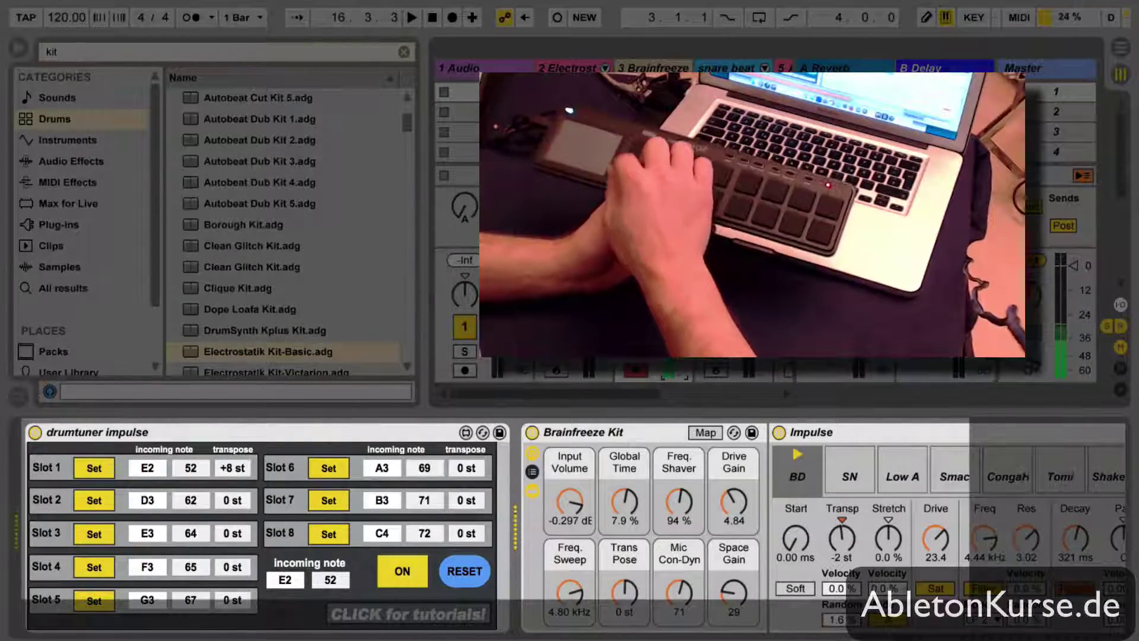
pyautogui.click(94, 501)
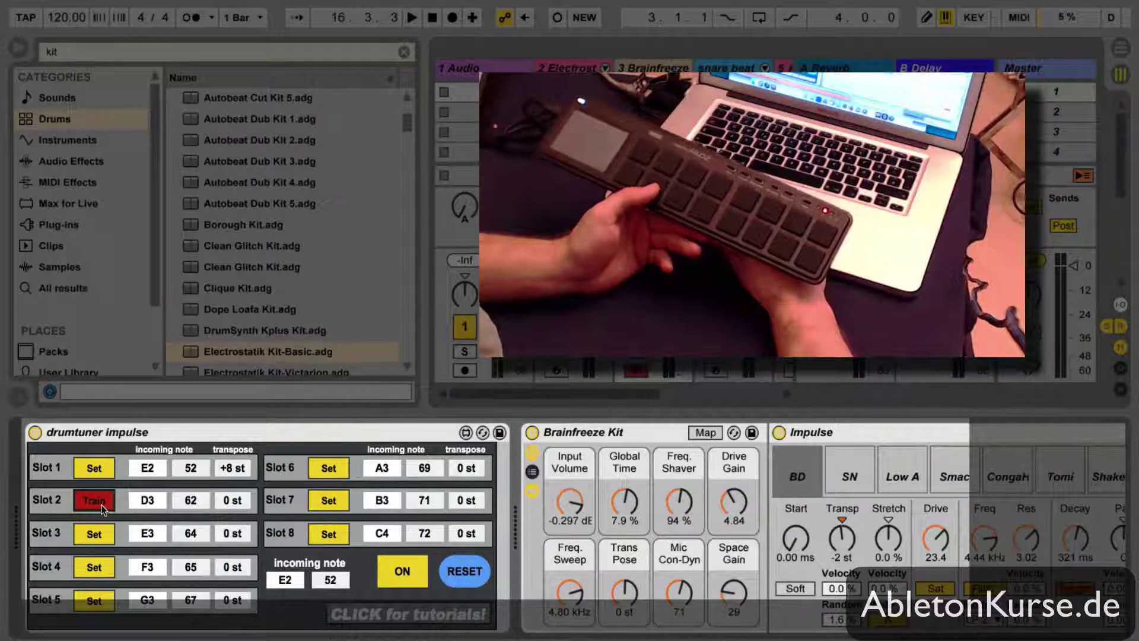
pyautogui.click(108, 535)
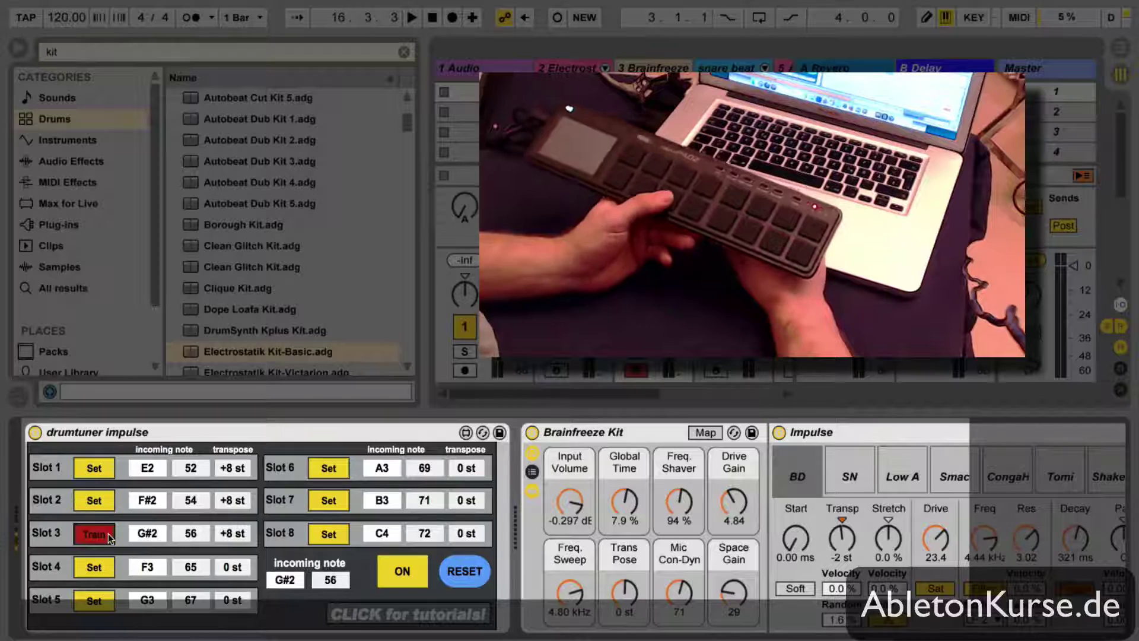
pyautogui.click(111, 568)
pyautogui.click(113, 567)
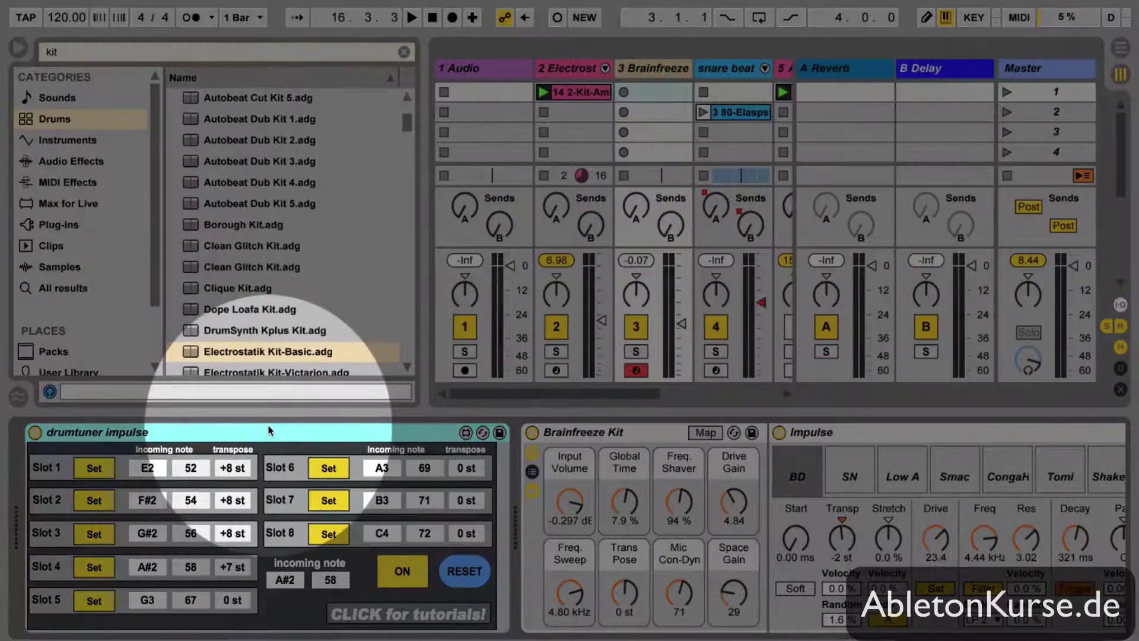
# - Rename the drumtuner impulse device as "drumtuner impulse korg nano"
pyautogui.press('super+r')
pyautogui.press('Right')
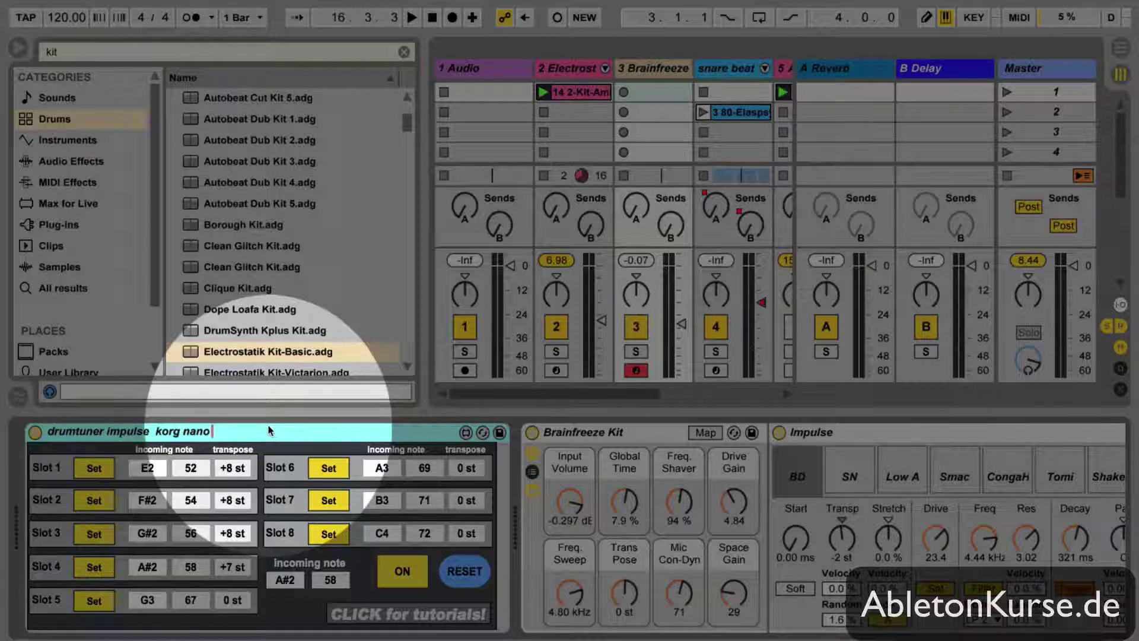
pyautogui.press('Return')
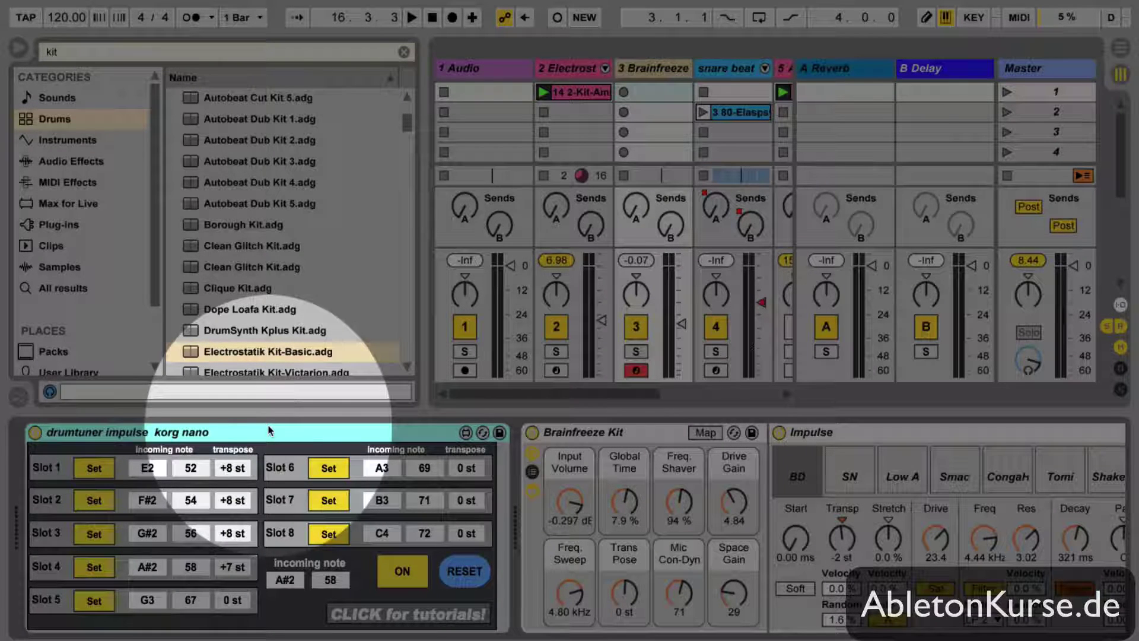
# - Save the renamed tuner device as a preset in the User Library, keeping its proposed file name
pyautogui.click(89, 371)
pyautogui.moveTo(136, 431); pyautogui.dragTo(234, 225)
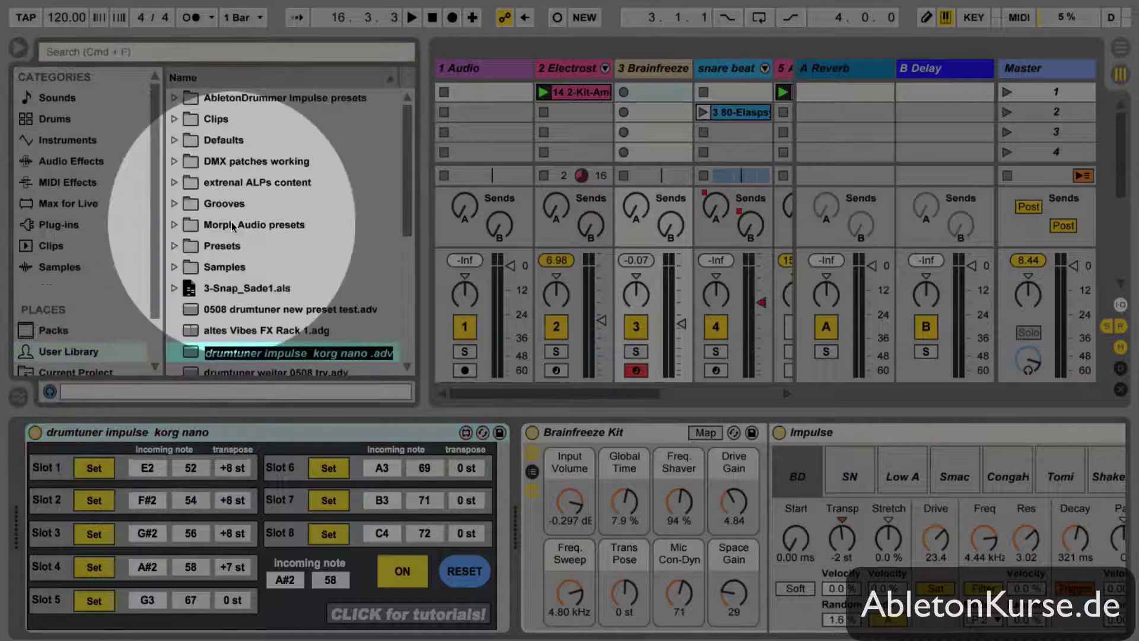
pyautogui.press('Return')
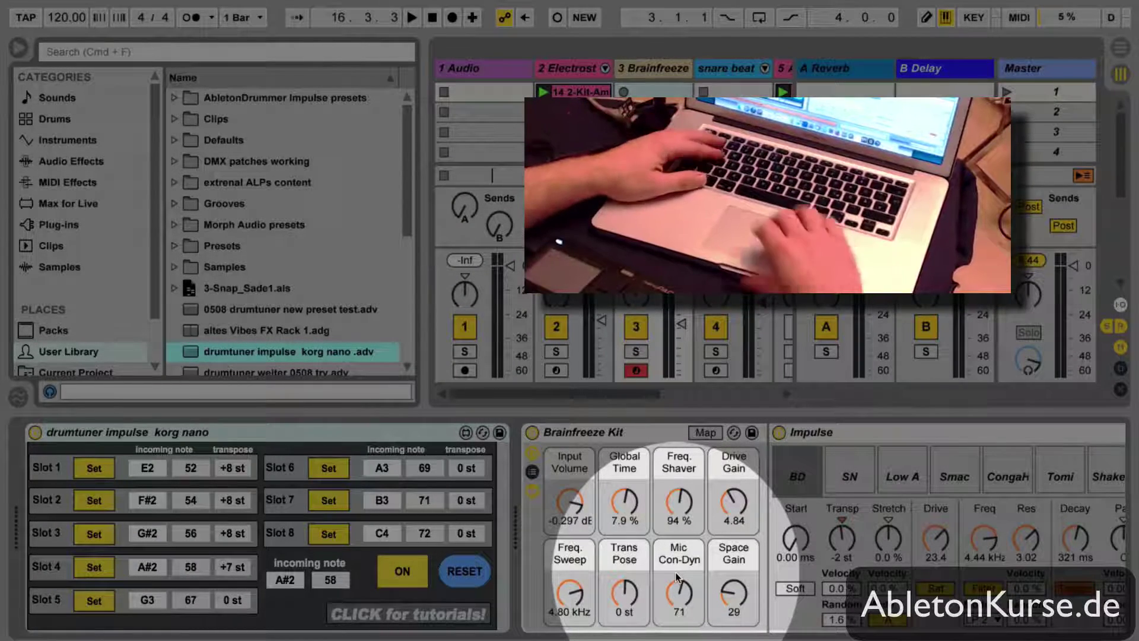
# - Disarm track 3 and switch the active kit from Brainfreeze Kit to Electrostatik Kit-Basic on track 2
pyautogui.press('a')
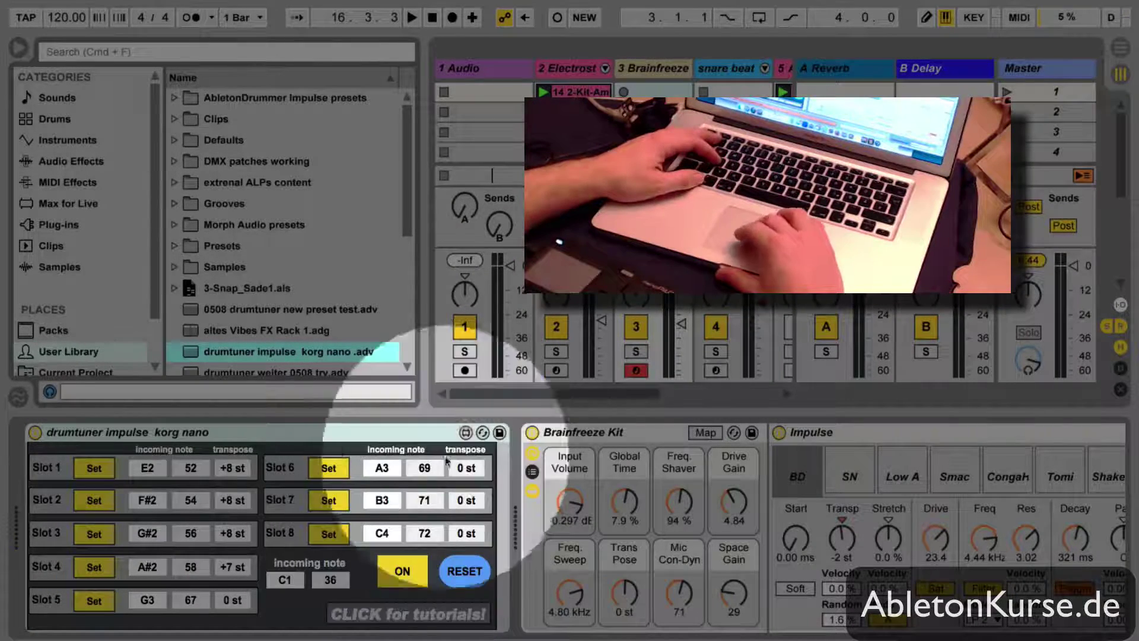
pyautogui.click(637, 371)
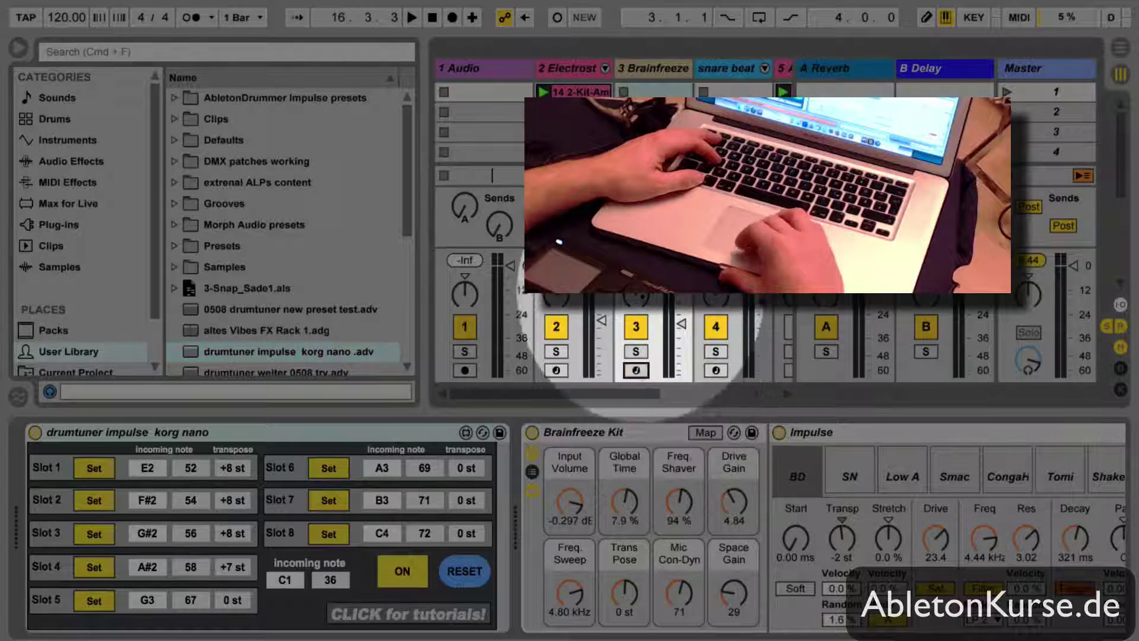
pyautogui.click(532, 432)
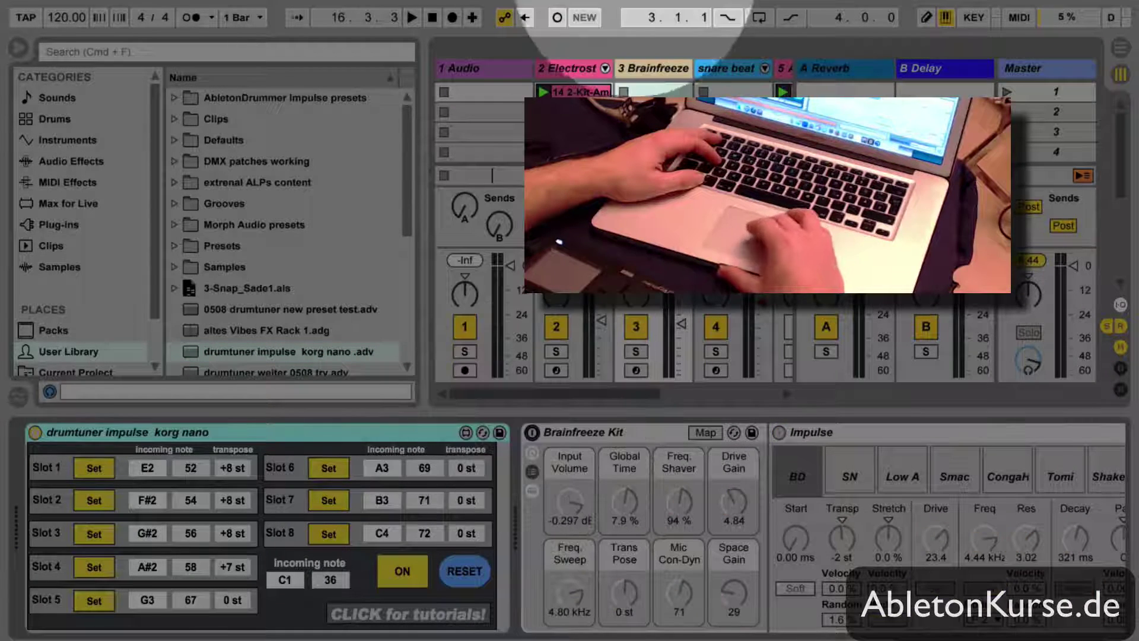
pyautogui.click(570, 66)
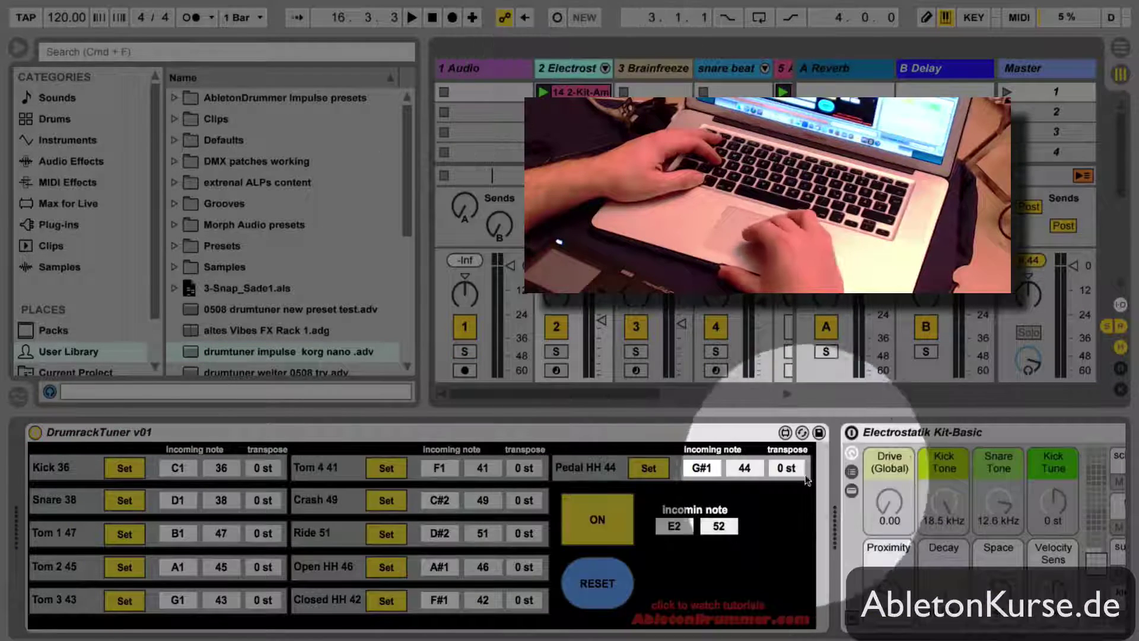
pyautogui.click(852, 432)
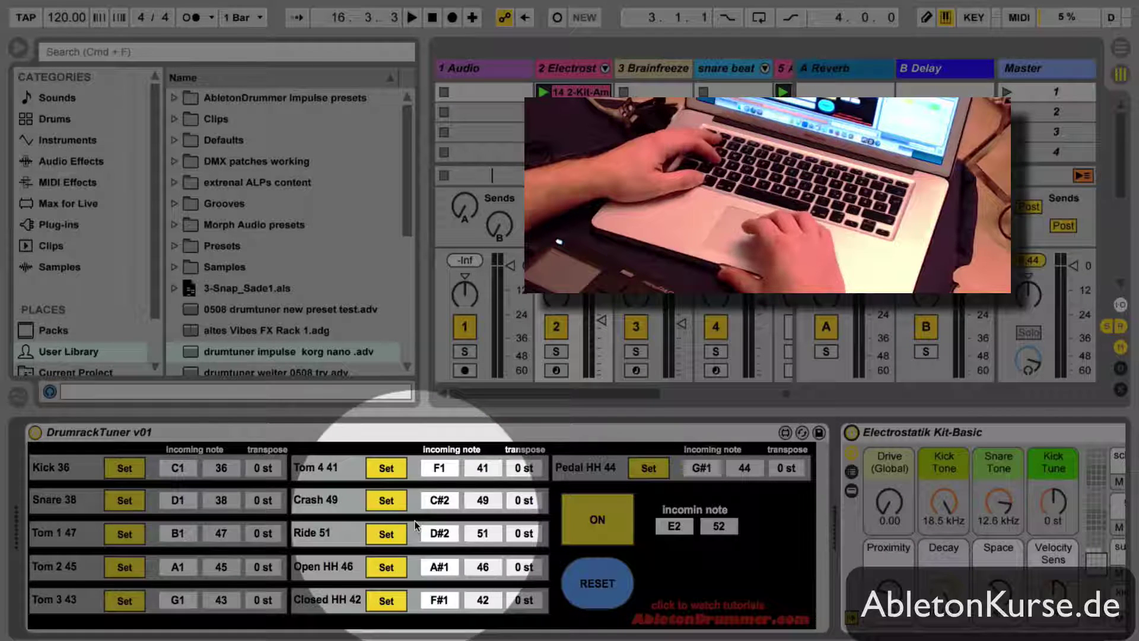
# - Arm track 2 and train DrumrackTuner's Kick to A1 and Snare to B1 using computer keyboard notes
pyautogui.click(125, 468)
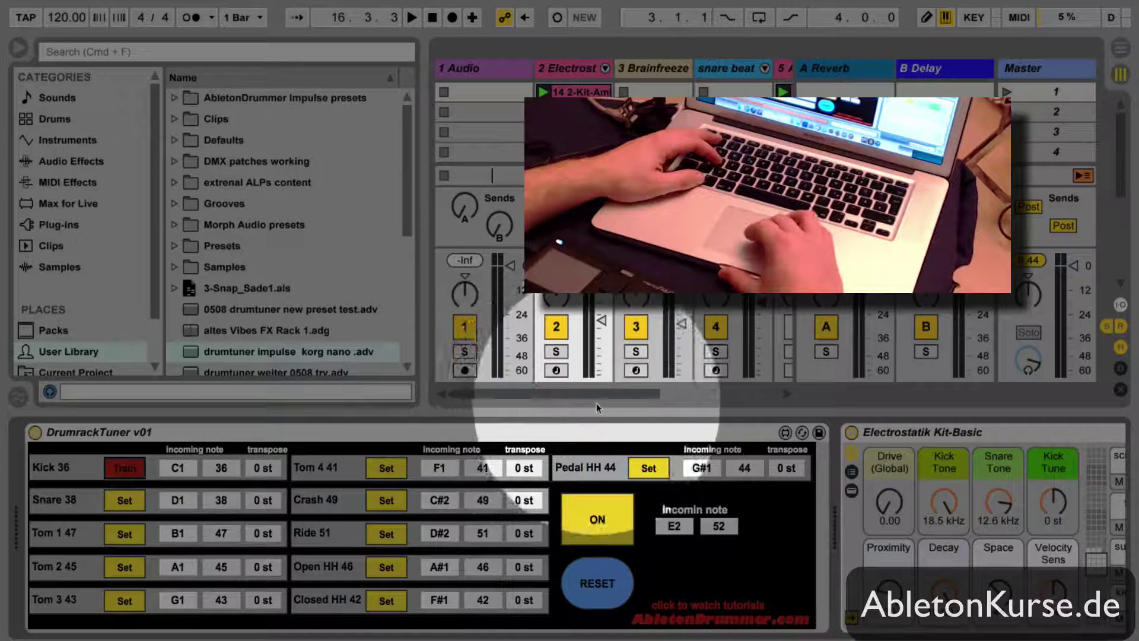
pyautogui.click(559, 373)
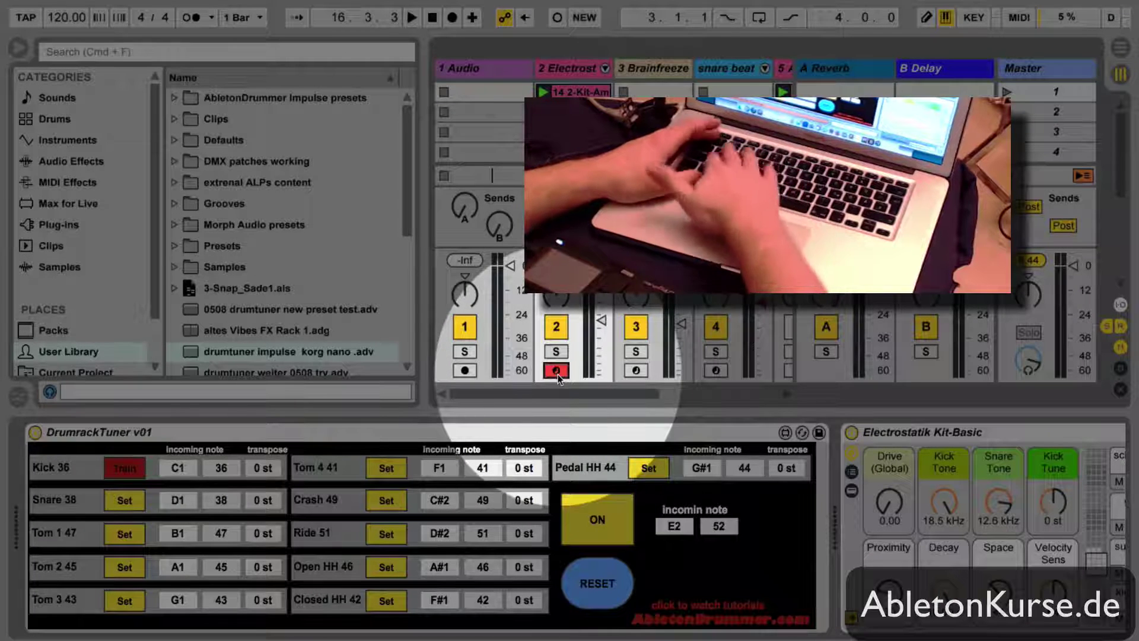
pyautogui.press('a')
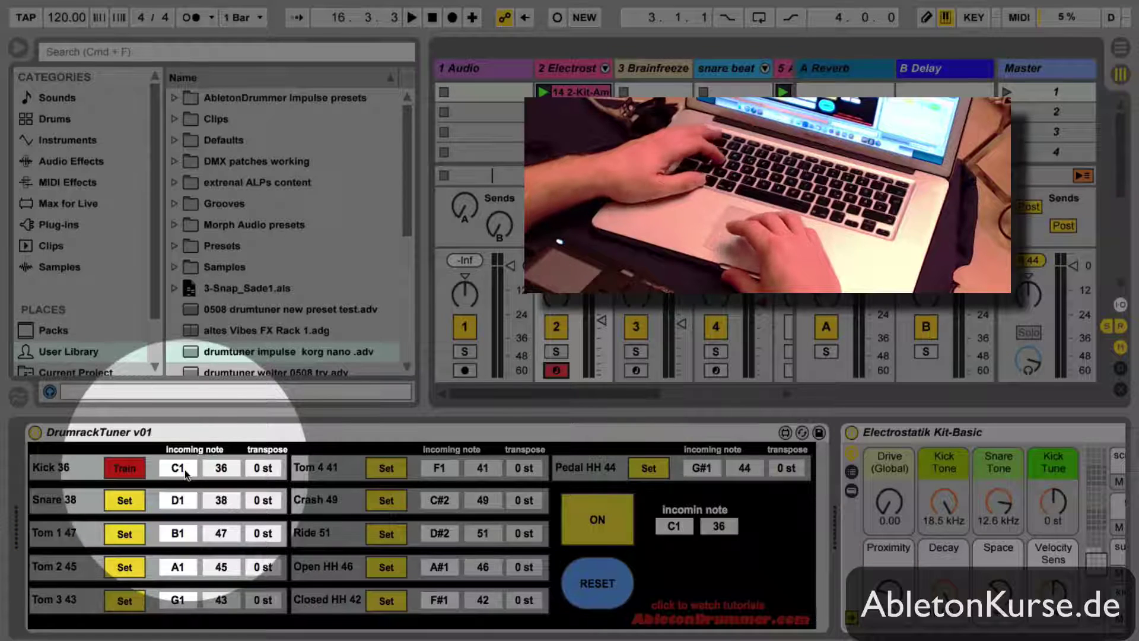
pyautogui.press('h')
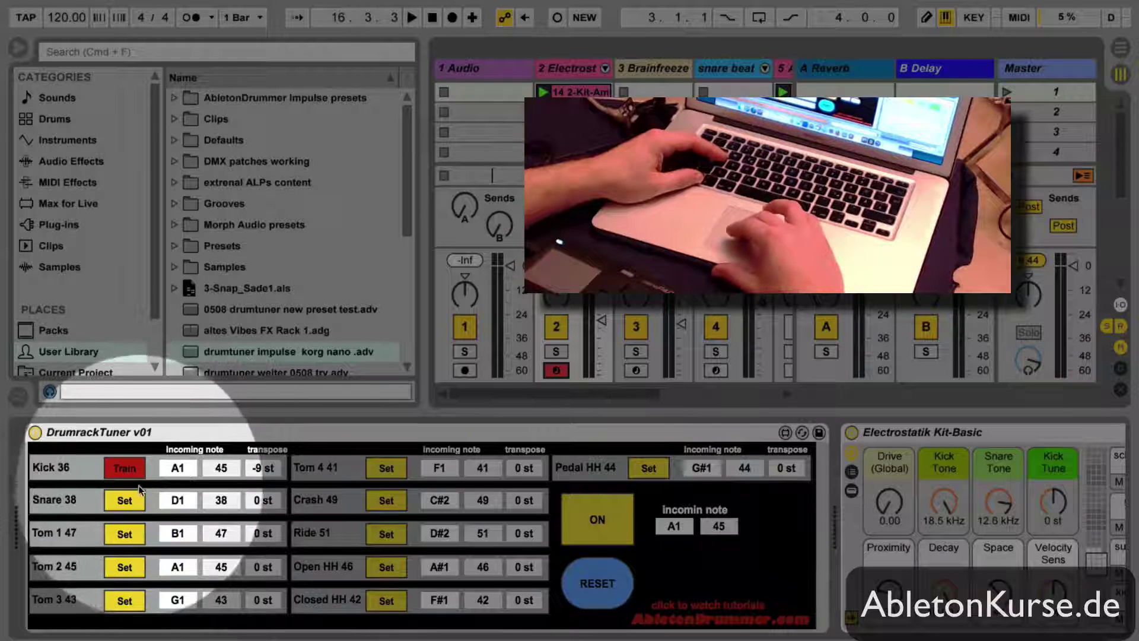
pyautogui.click(129, 472)
pyautogui.click(124, 500)
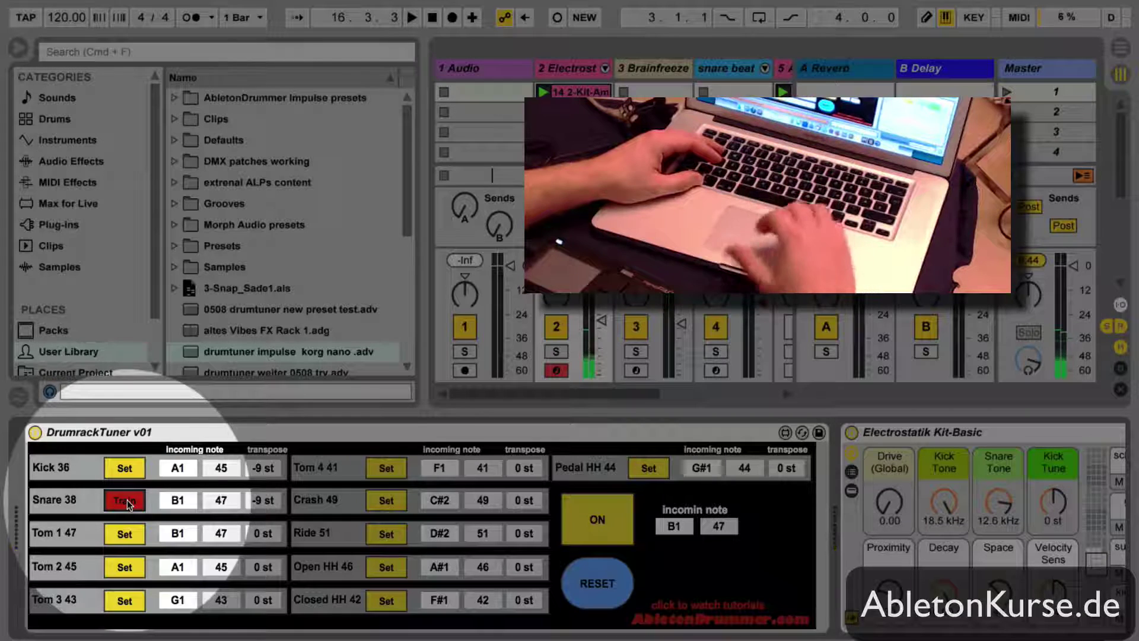
pyautogui.click(130, 504)
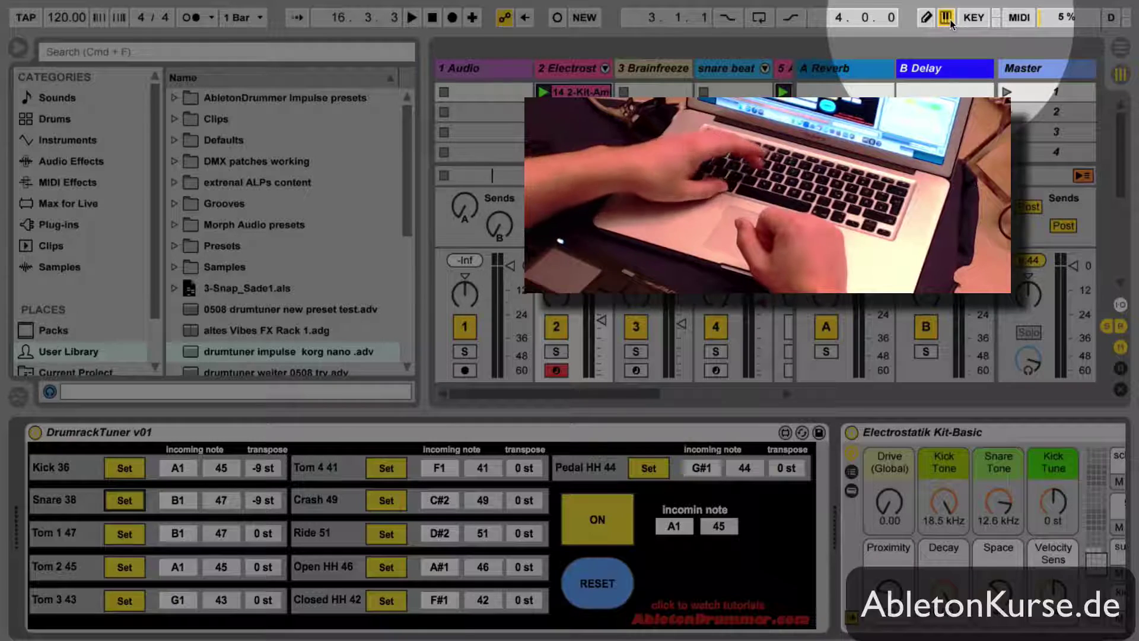
# - Play the kick note A1 and snare note B1 from the computer keyboard to test the mapping
pyautogui.press('y')
pyautogui.press('h')
pyautogui.press('j')
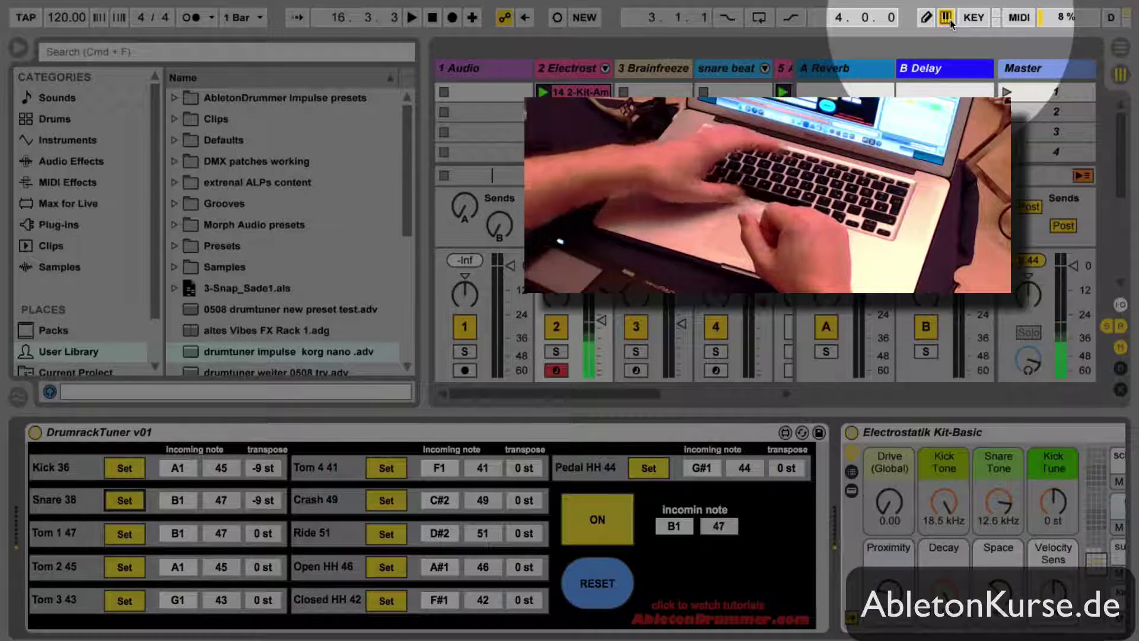